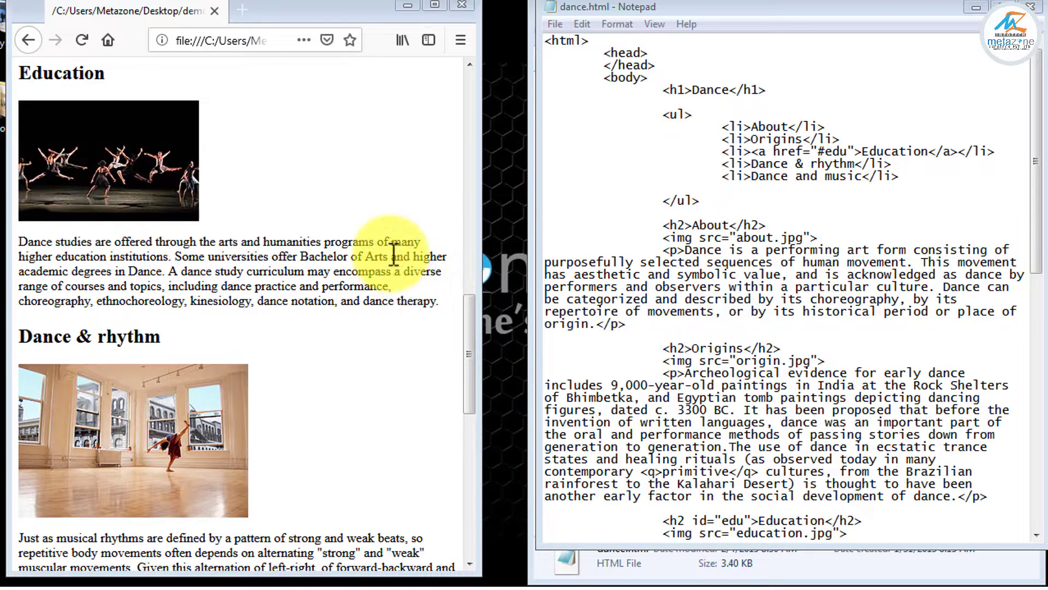
pyautogui.moveTo(467, 356)
pyautogui.mouseDown()
pyautogui.moveTo(470, 92)
pyautogui.moveTo(470, 351)
pyautogui.mouseUp()
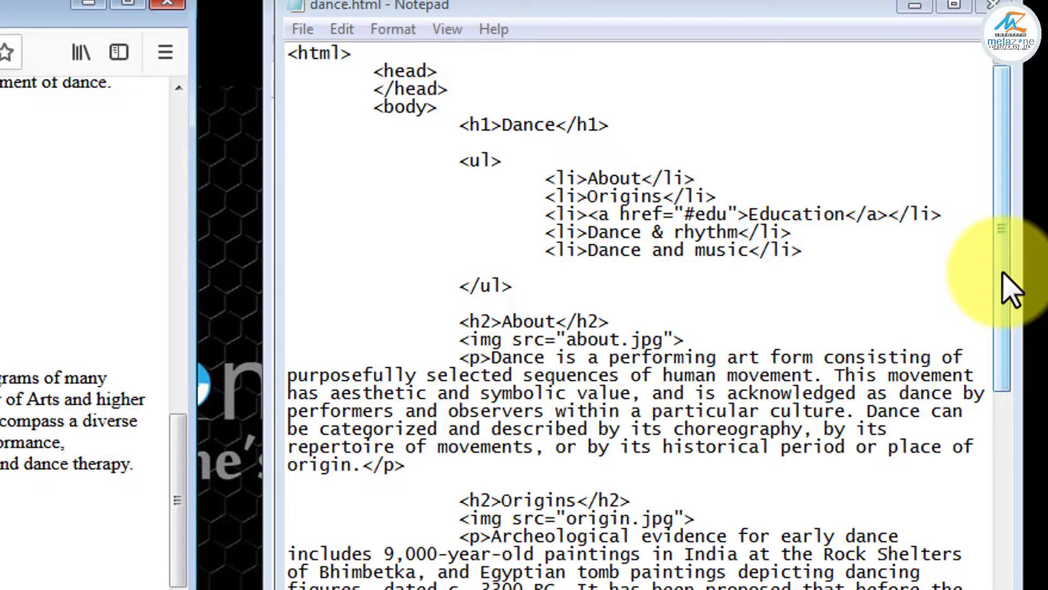
pyautogui.moveTo(1002, 274); pyautogui.dragTo(1019, 481)
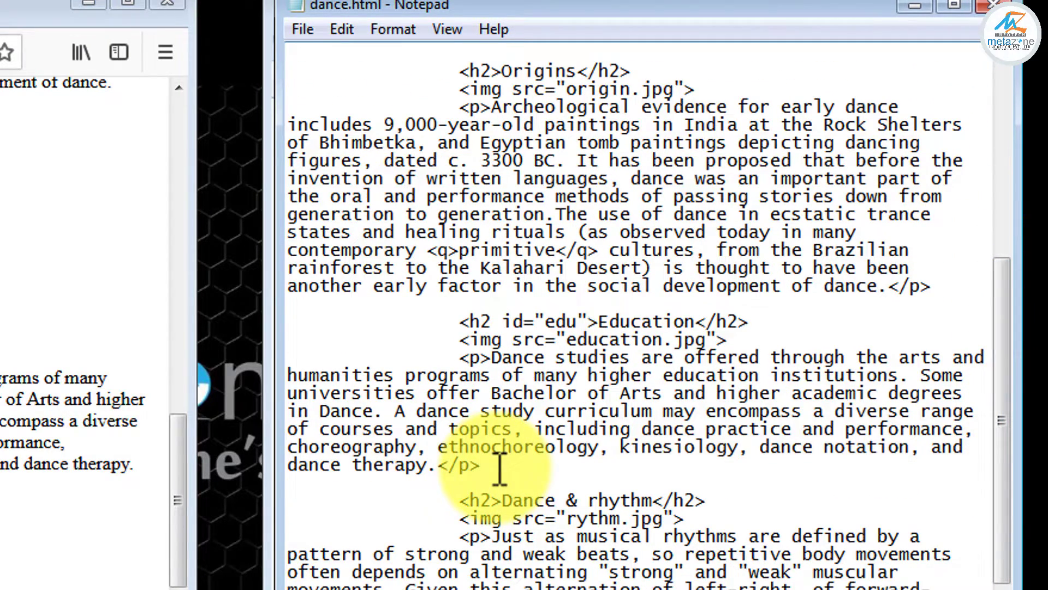
# Step: Insert an indented <a href="">top</a> line below the Education paragraph's closing </p>
pyautogui.press('Return')
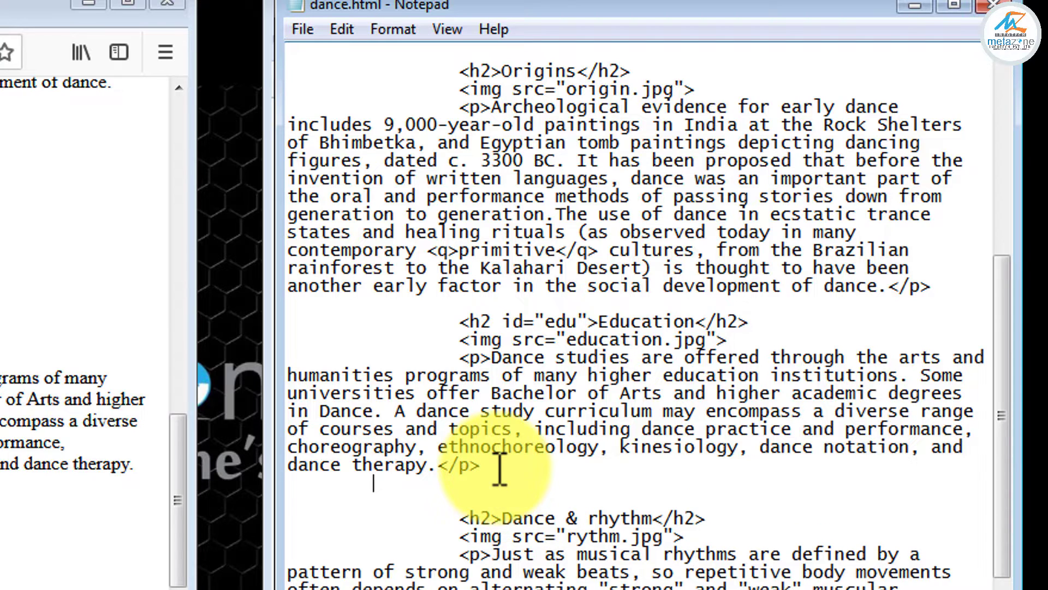
pyautogui.press('Return')
pyautogui.press('Tab')
pyautogui.press('Tab')
pyautogui.write('top')
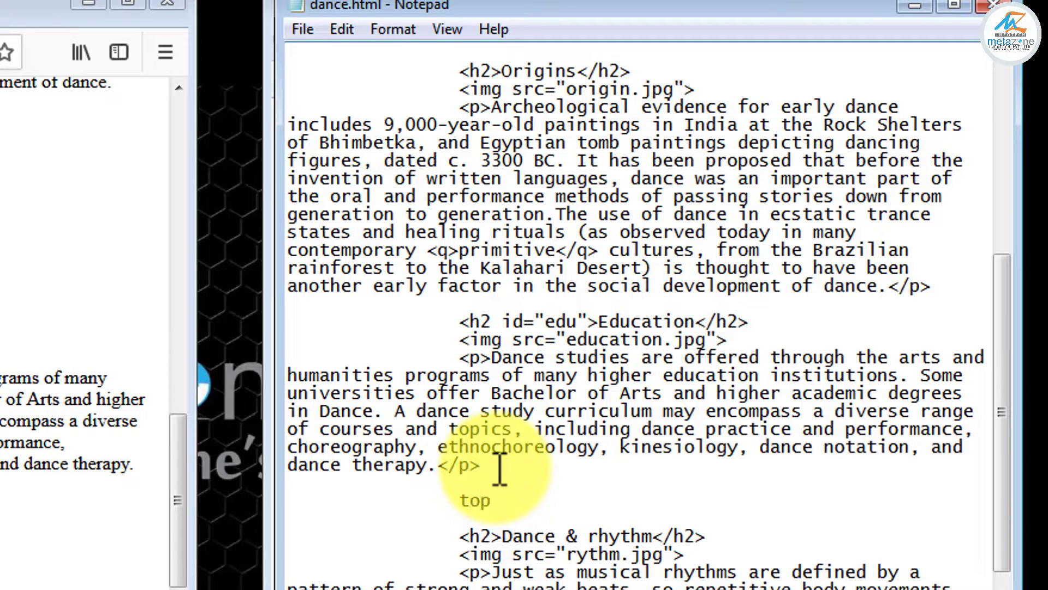
pyautogui.press('Left')
pyautogui.press('Left')
pyautogui.press('Left')
pyautogui.write('<a')
pyautogui.write('>')
pyautogui.press('End')
pyautogui.write('</a')
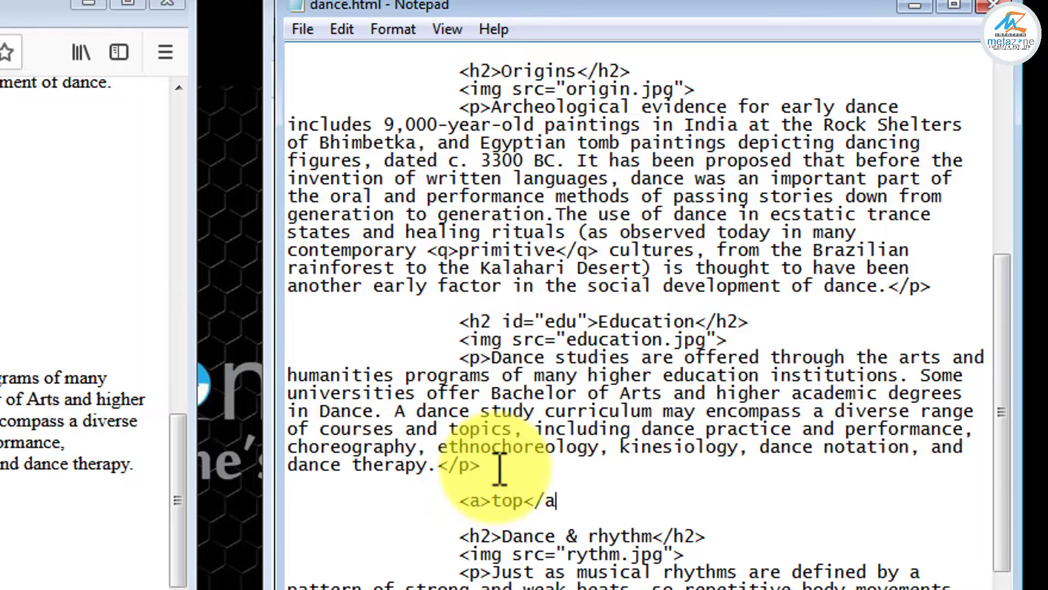
pyautogui.write('>')
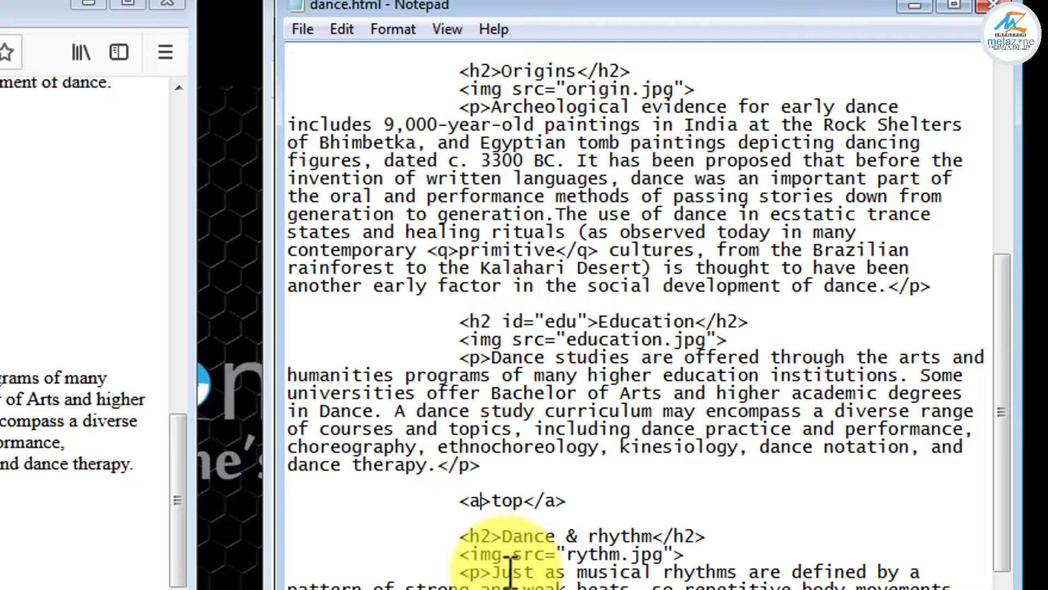
pyautogui.write(' href')
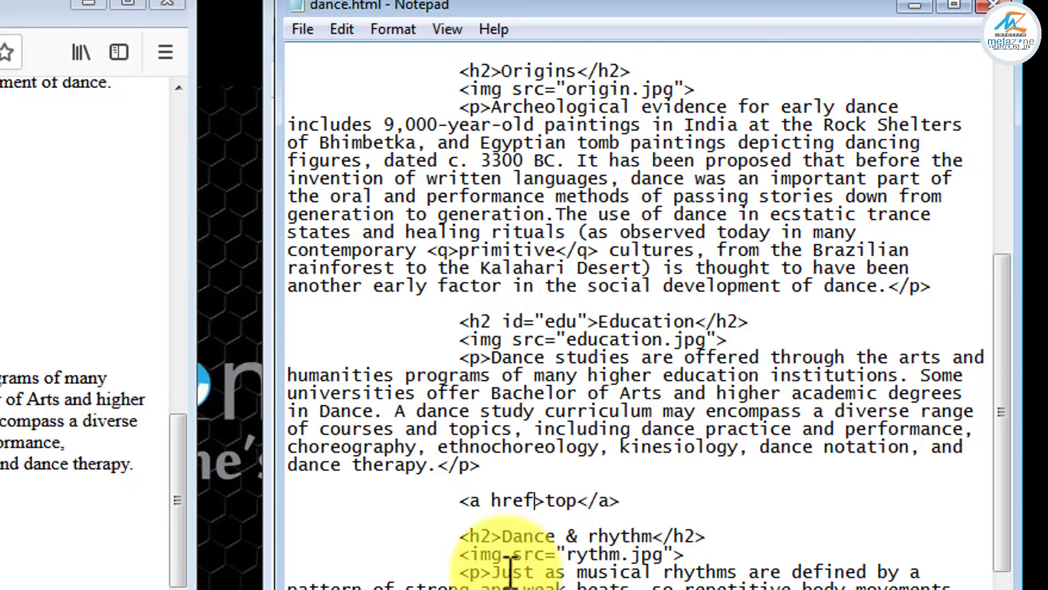
pyautogui.write('=""')
pyautogui.press('Left')
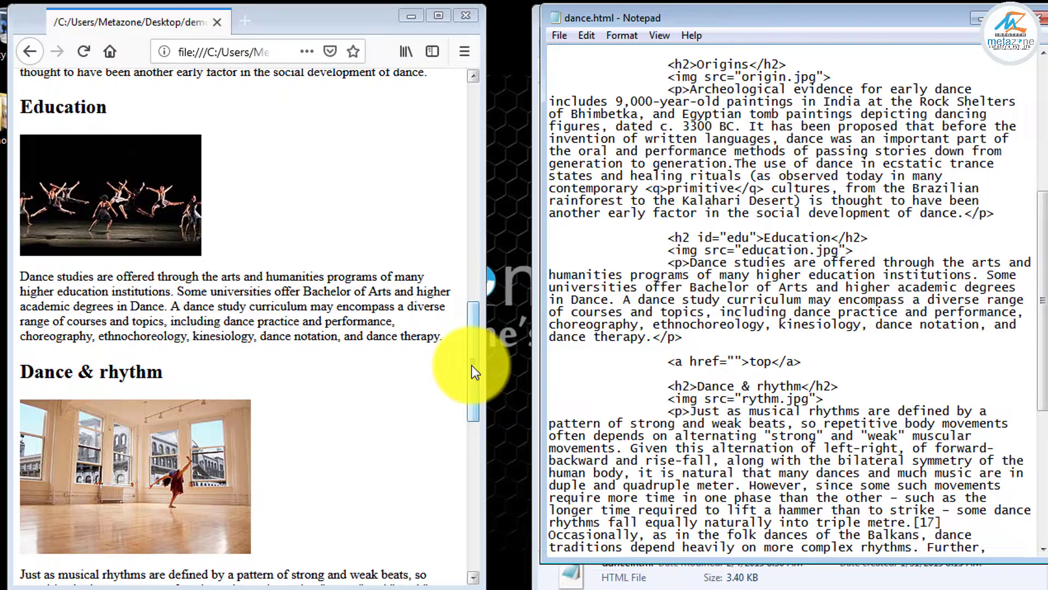
pyautogui.moveTo(472, 365)
pyautogui.mouseDown()
pyautogui.moveTo(482, 159)
pyautogui.moveTo(489, 168)
pyautogui.mouseUp()
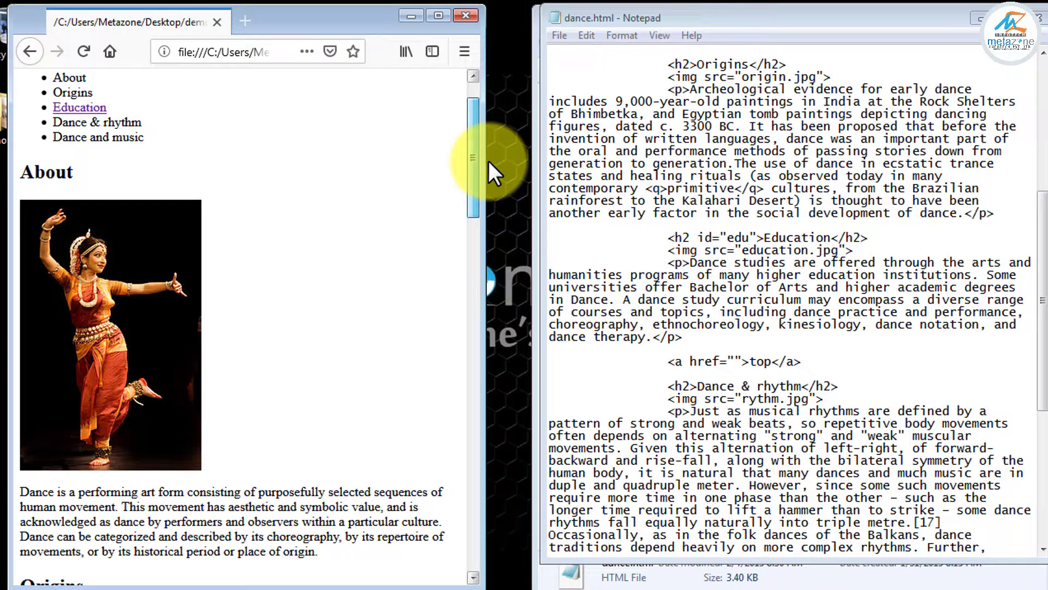
pyautogui.scroll(2, 475, 114)
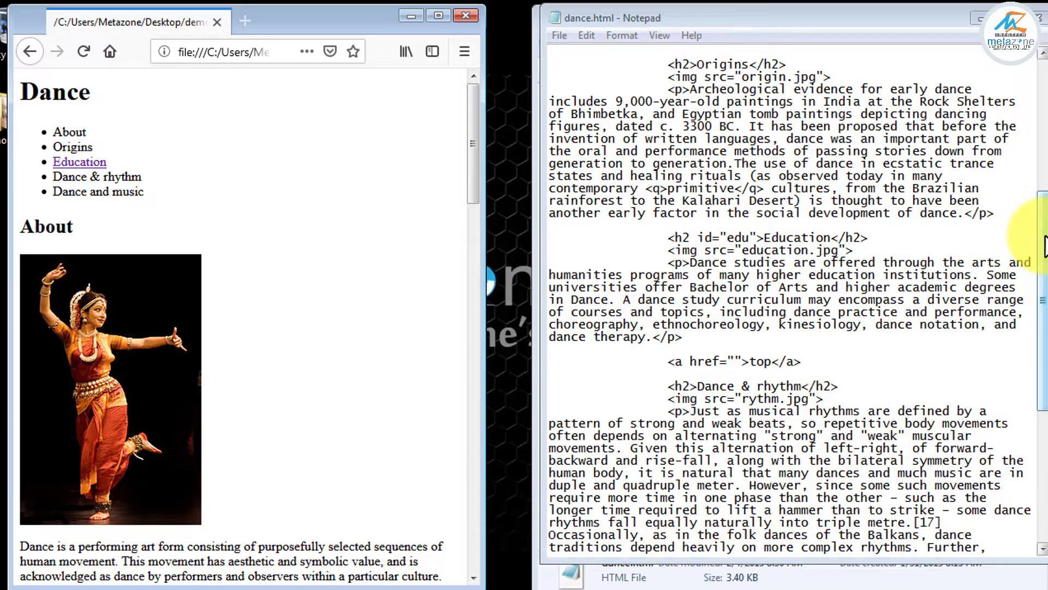
pyautogui.moveTo(1044, 241); pyautogui.dragTo(1043, 65)
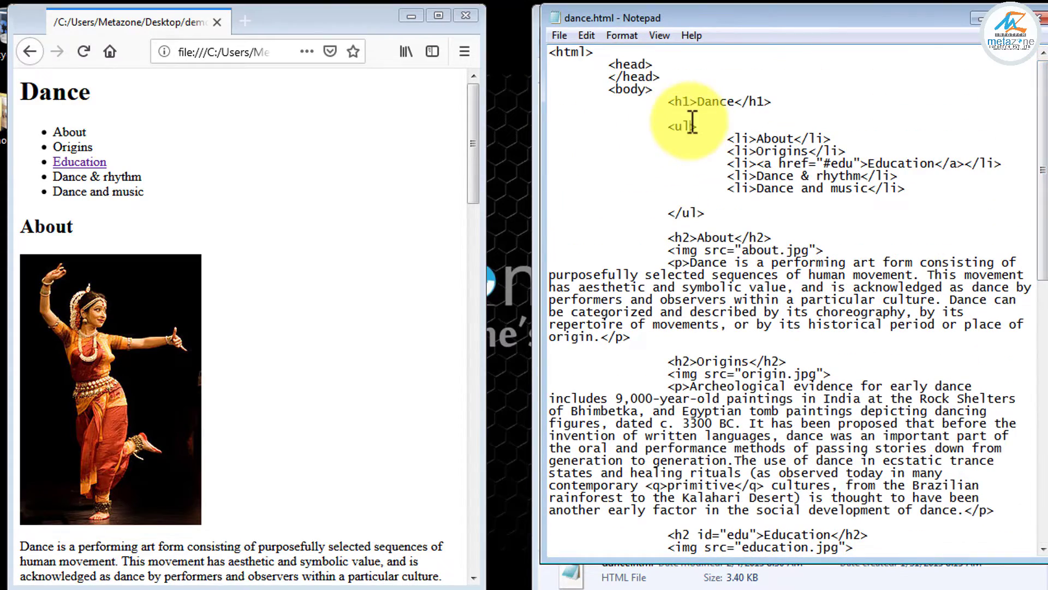
# Step: Add id="top" to the opening <ul> tag and fill the top link's href with "#top"
pyautogui.click(693, 126)
pyautogui.write('i')
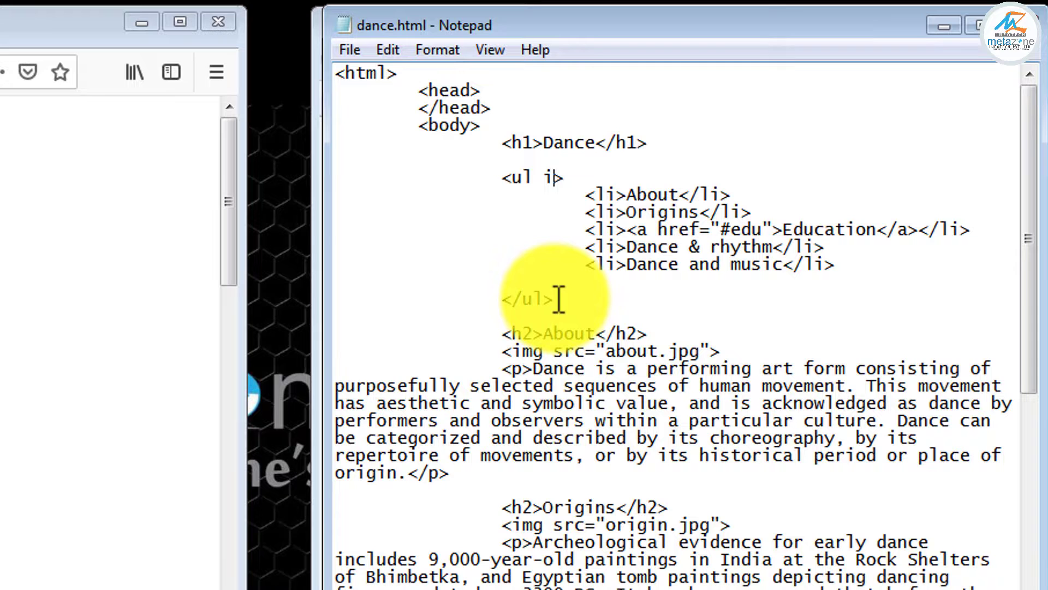
pyautogui.write('d="t')
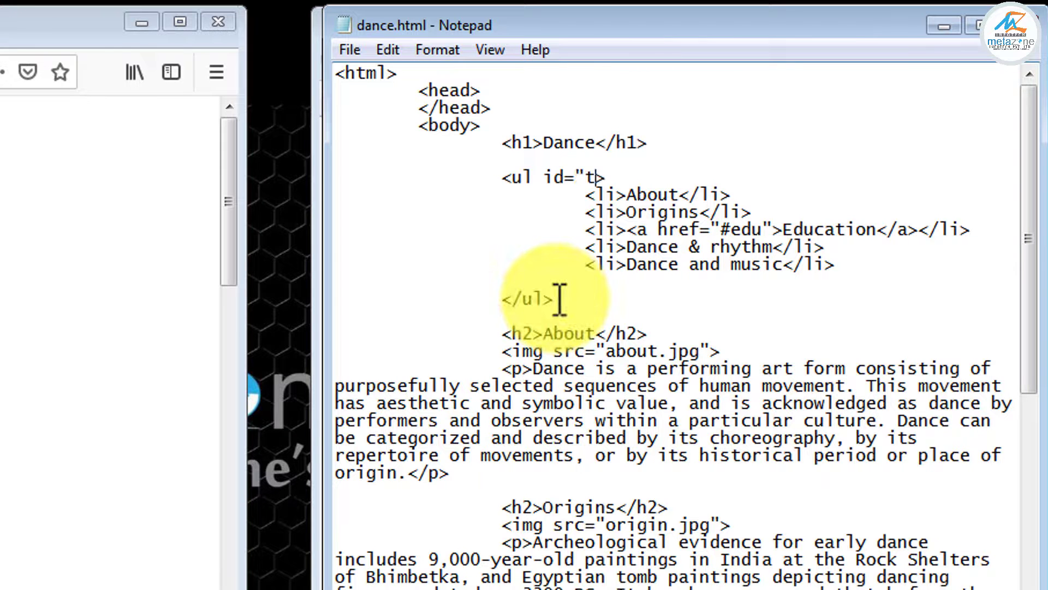
pyautogui.write('op"')
pyautogui.moveTo(1035, 221); pyautogui.dragTo(1025, 393)
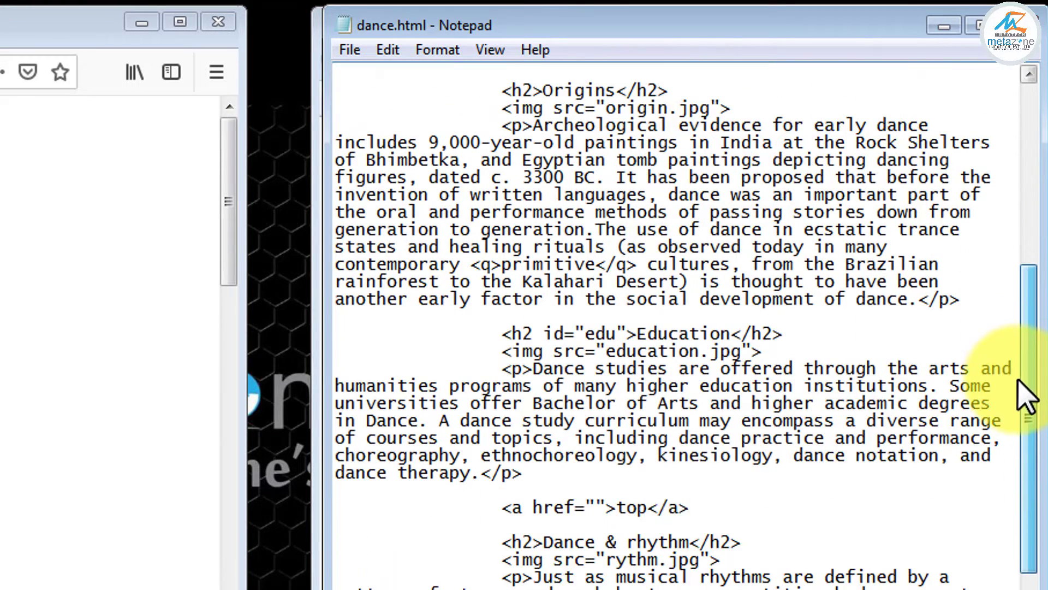
pyautogui.click(596, 508)
pyautogui.write('top')
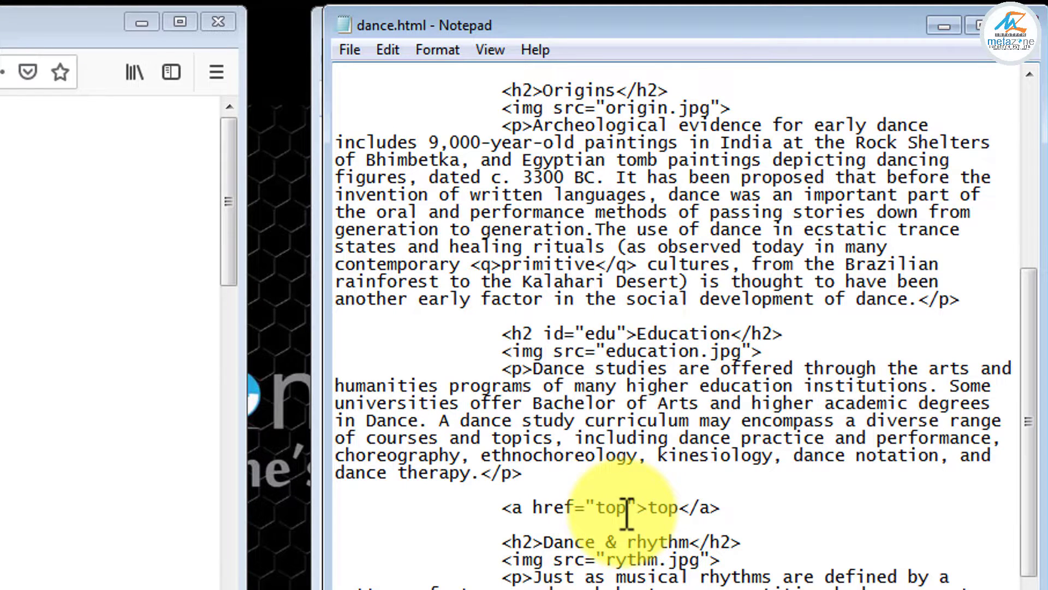
pyautogui.click(598, 503)
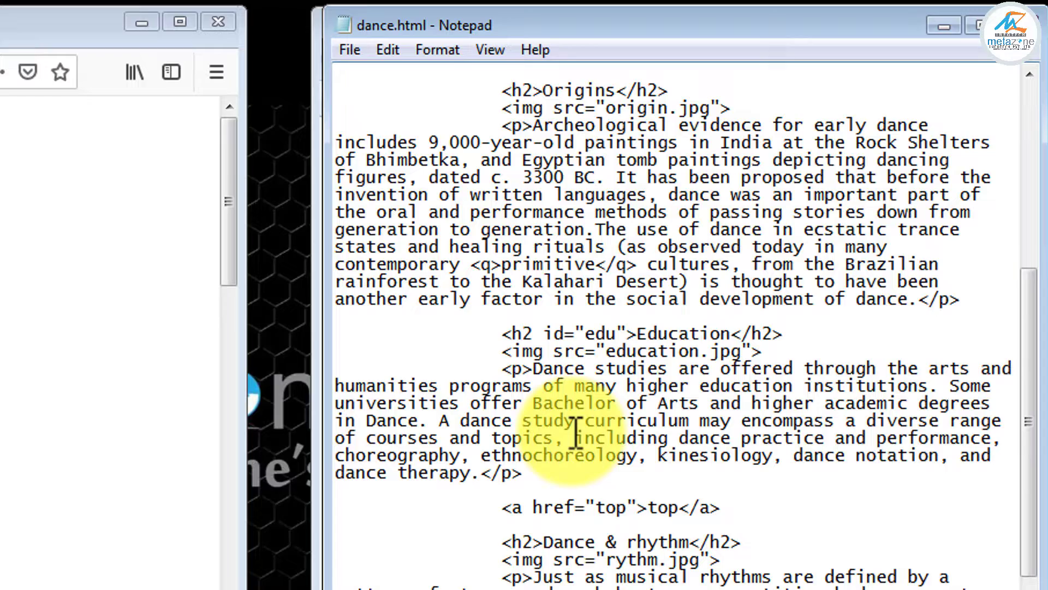
pyautogui.write('#')
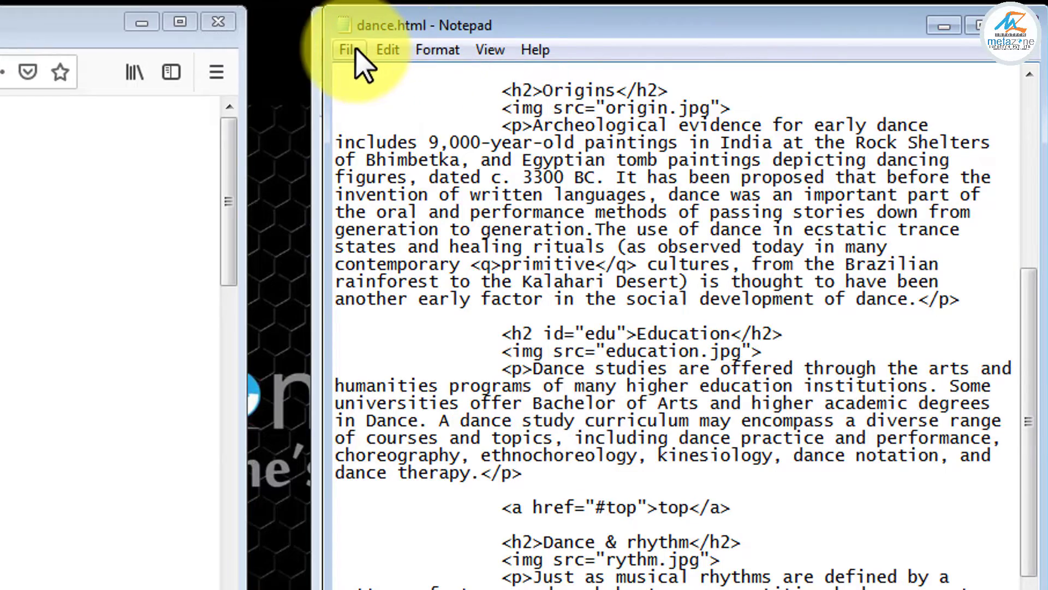
# Step: Save dance.html in Notepad and reload the page in Firefox
pyautogui.click(356, 49)
pyautogui.click(508, 99)
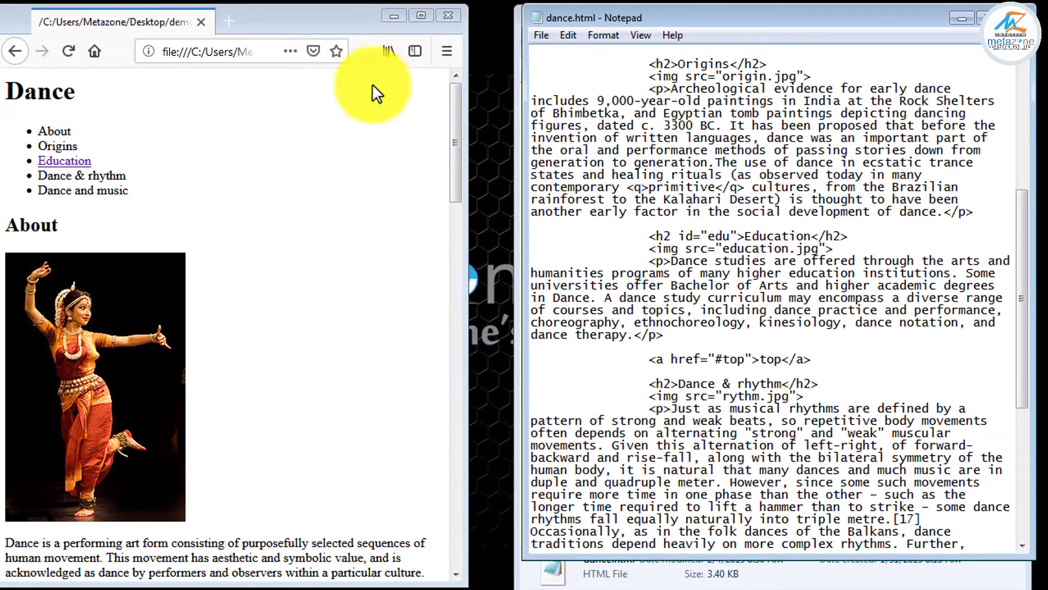
pyautogui.click(69, 49)
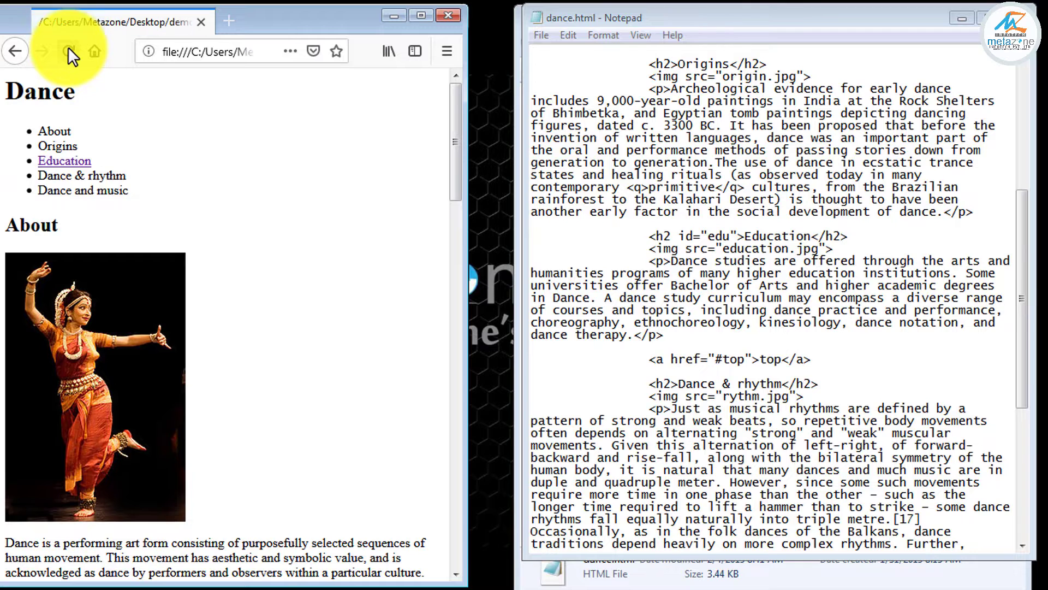
# Step: Jump to the Education section and follow the new top link back to the list
pyautogui.click(62, 160)
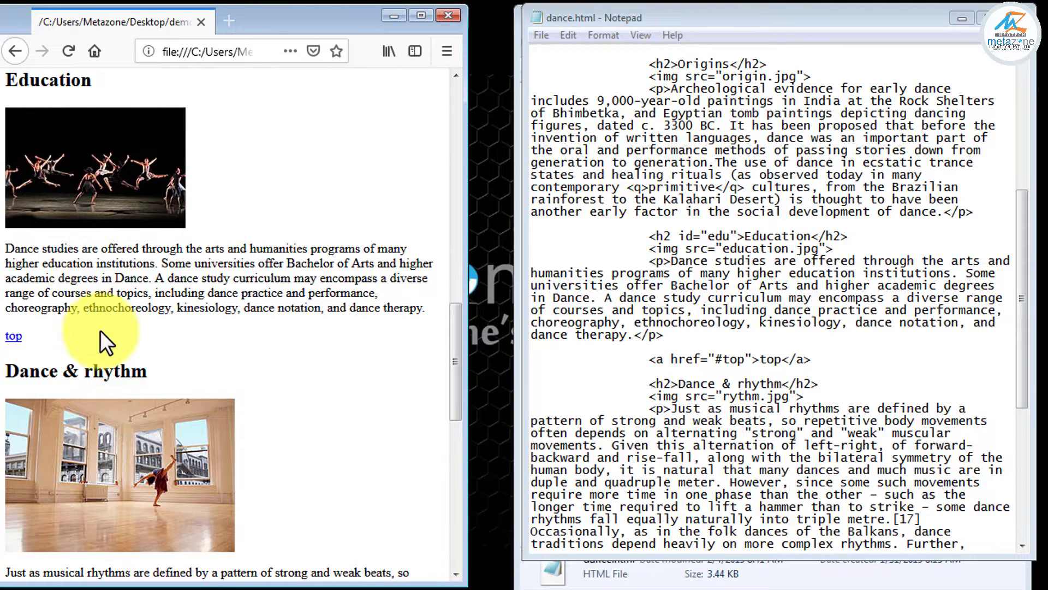
pyautogui.moveTo(26, 334); pyautogui.dragTo(2, 337)
pyautogui.click(1, 335)
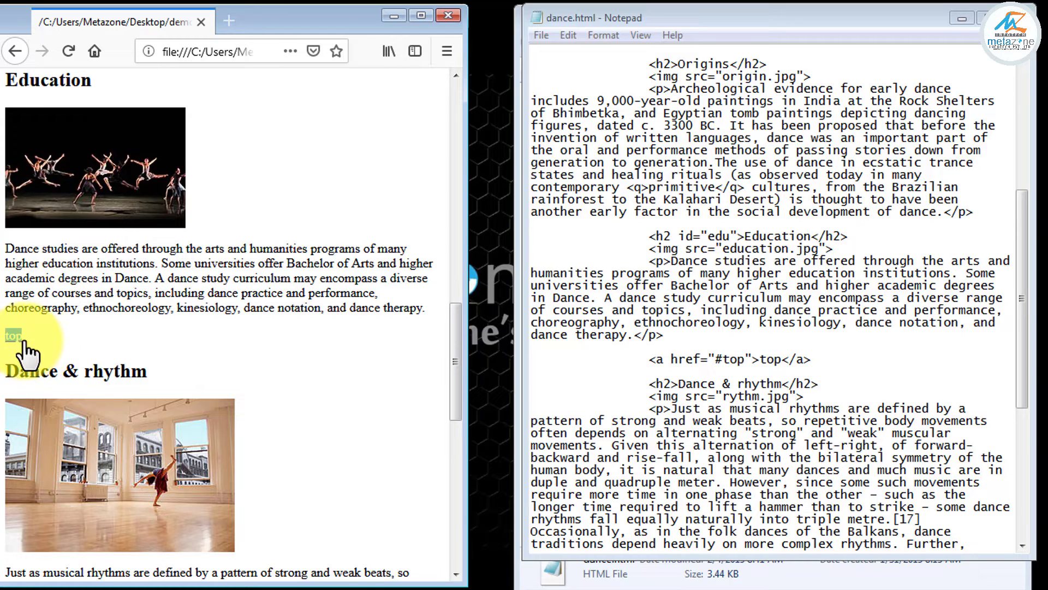
pyautogui.click(12, 340)
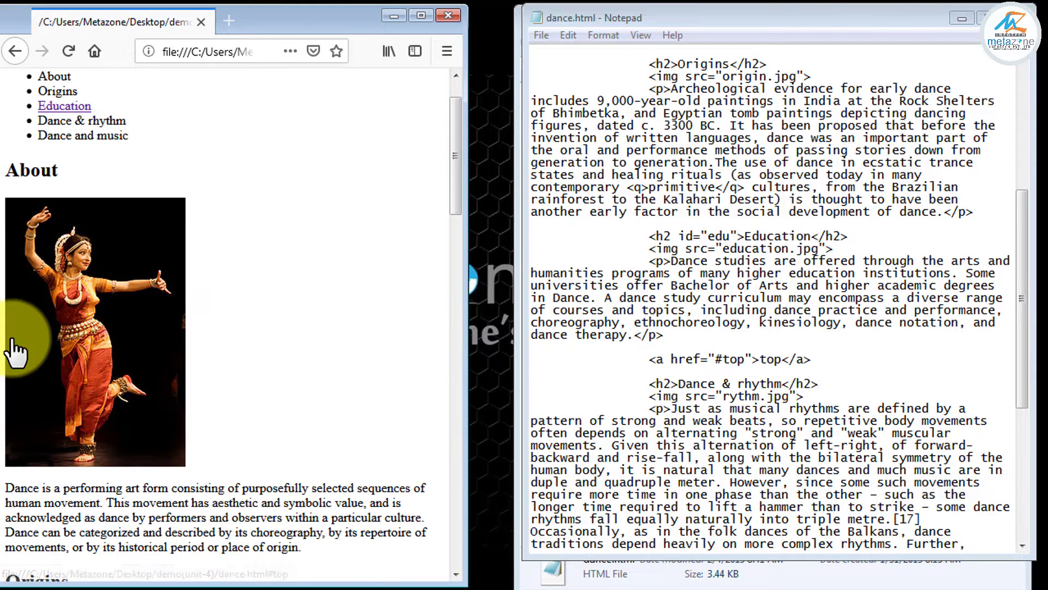